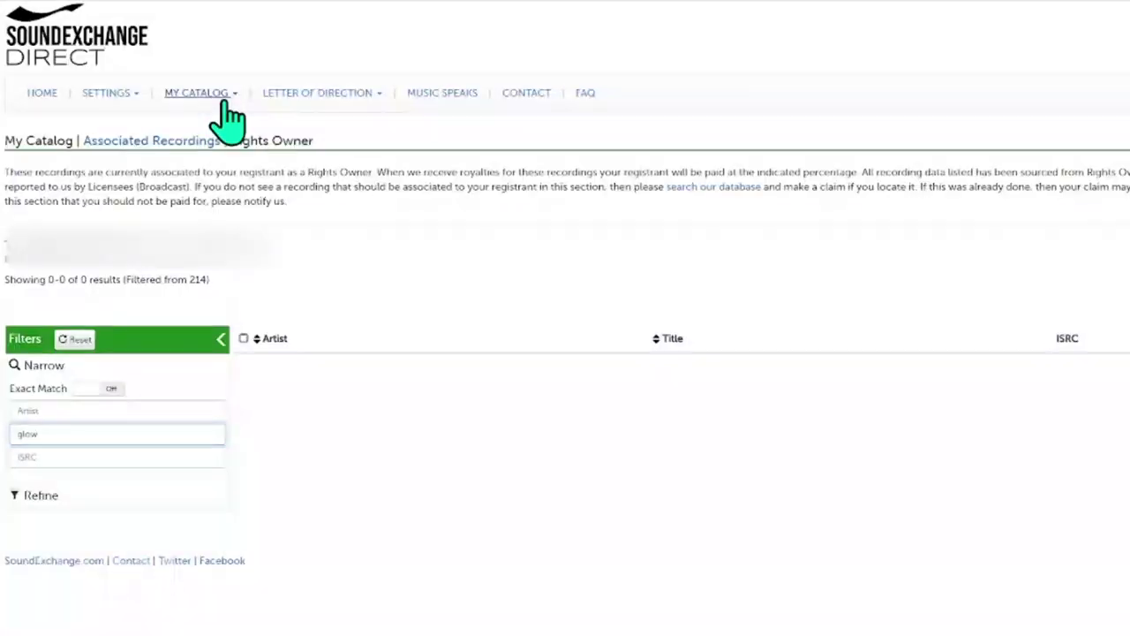
- Fill A17 with the autocompleted artist name and enter the track title Glow in B17
{"action": "left_click", "coordinate": [228, 99]}
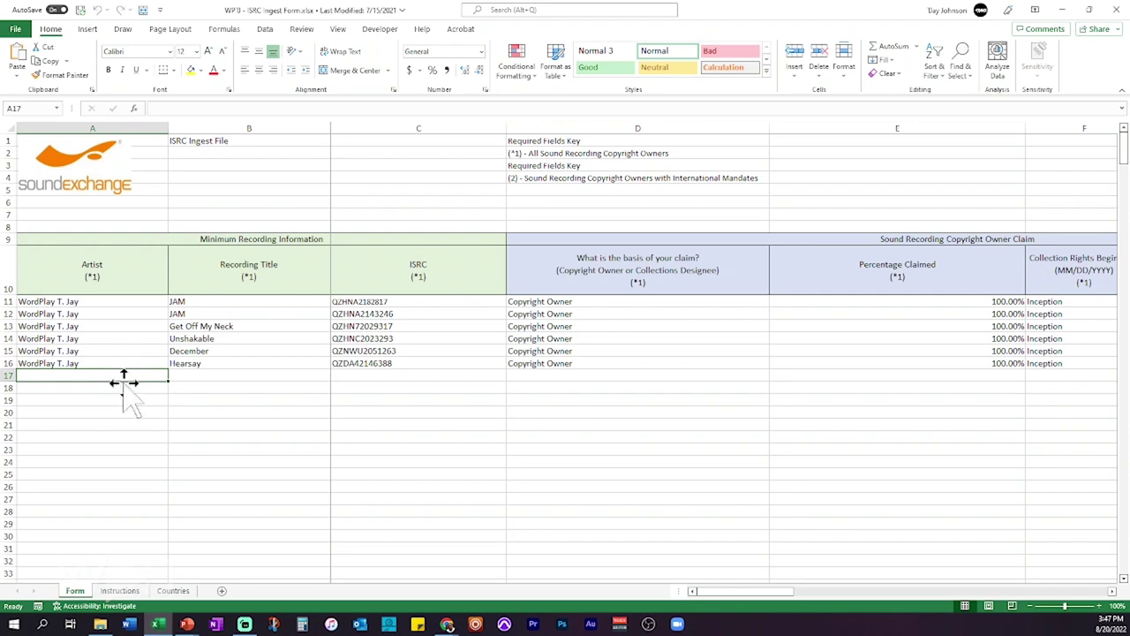
{"action": "scroll", "coordinate": [121, 384], "scroll_direction": "up", "scroll_amount": 3}
{"action": "type", "text": "WordPlay T. Jay"}
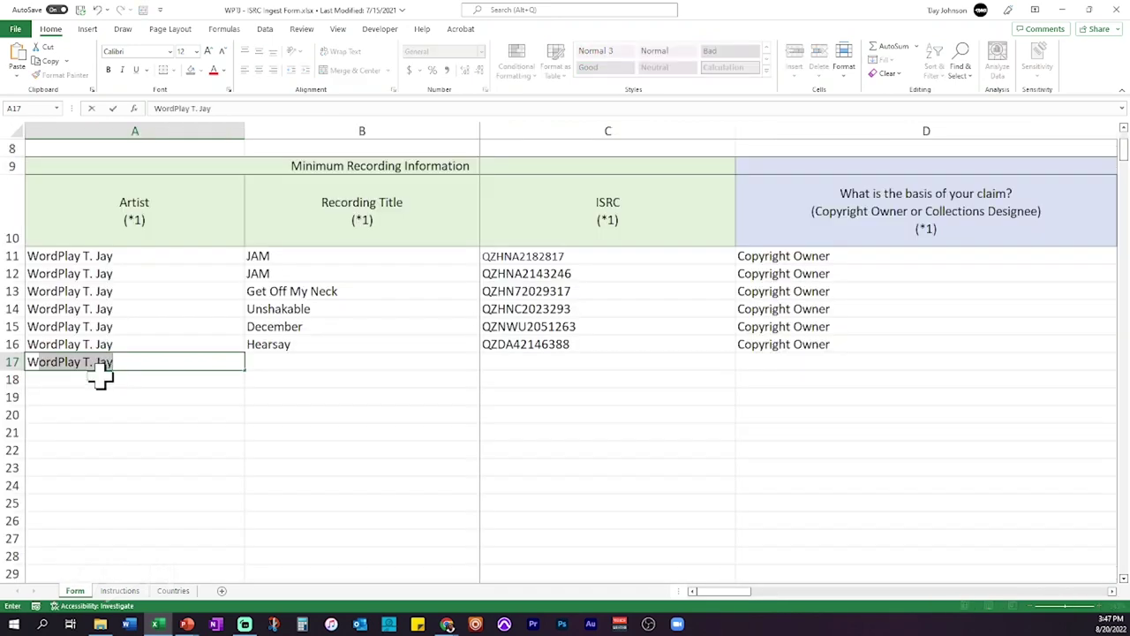
{"action": "key", "text": "Tab"}
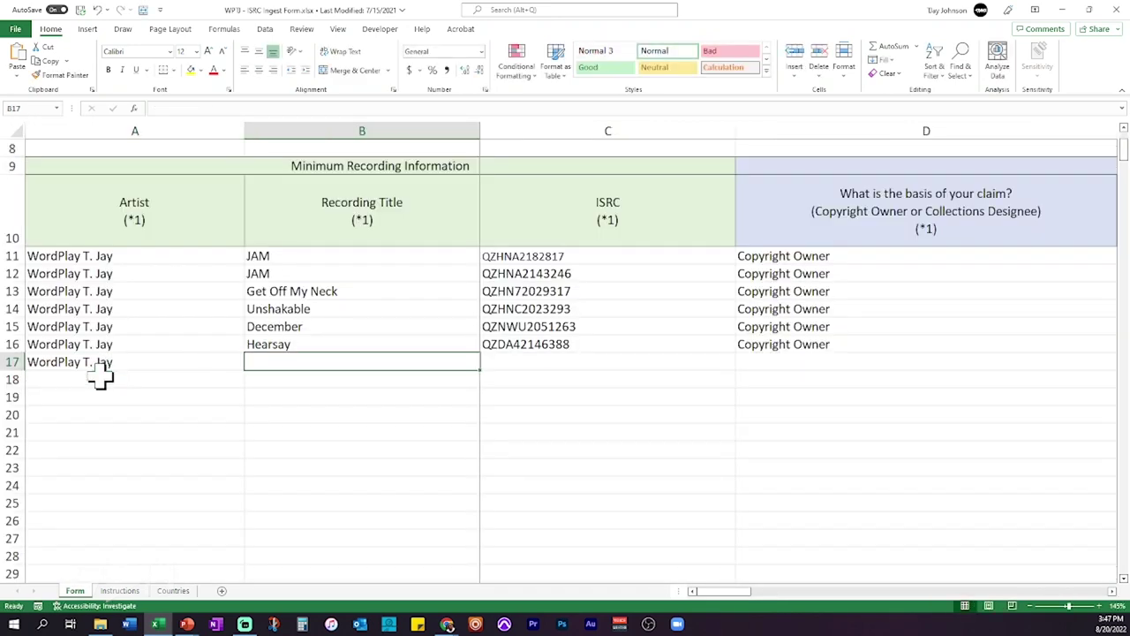
{"action": "type", "text": "Glow"}
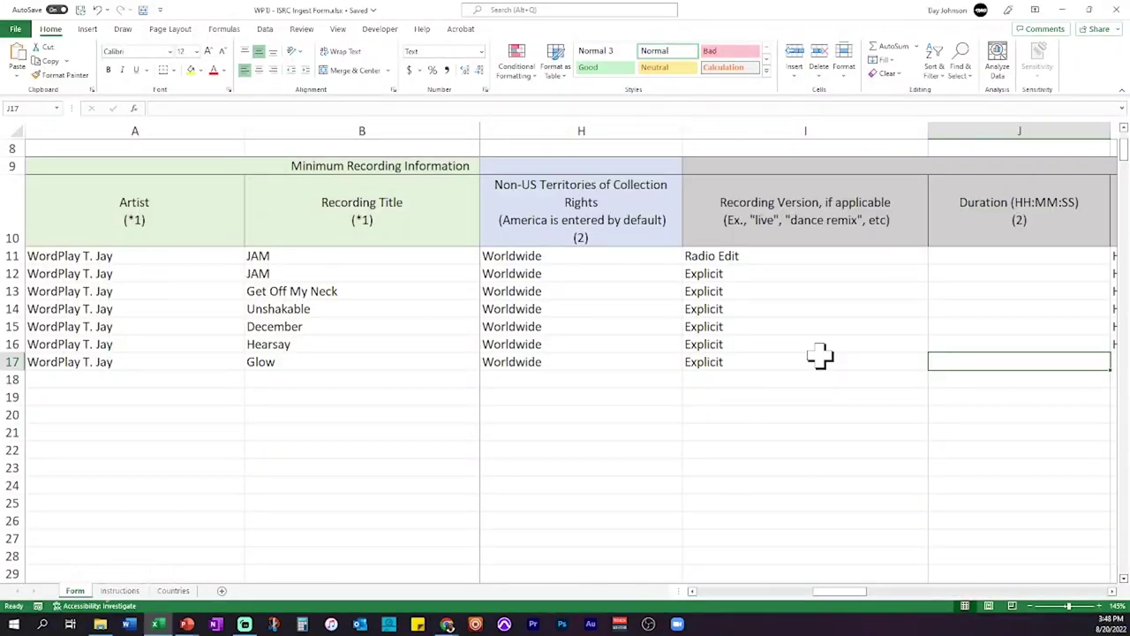
- Move across row 17 past mastering country and (P) Line to the release columns, then back
{"action": "key", "text": "Tab"}
{"action": "key", "text": "Tab"}
{"action": "key", "text": "Tab"}
{"action": "key", "text": "Tab"}
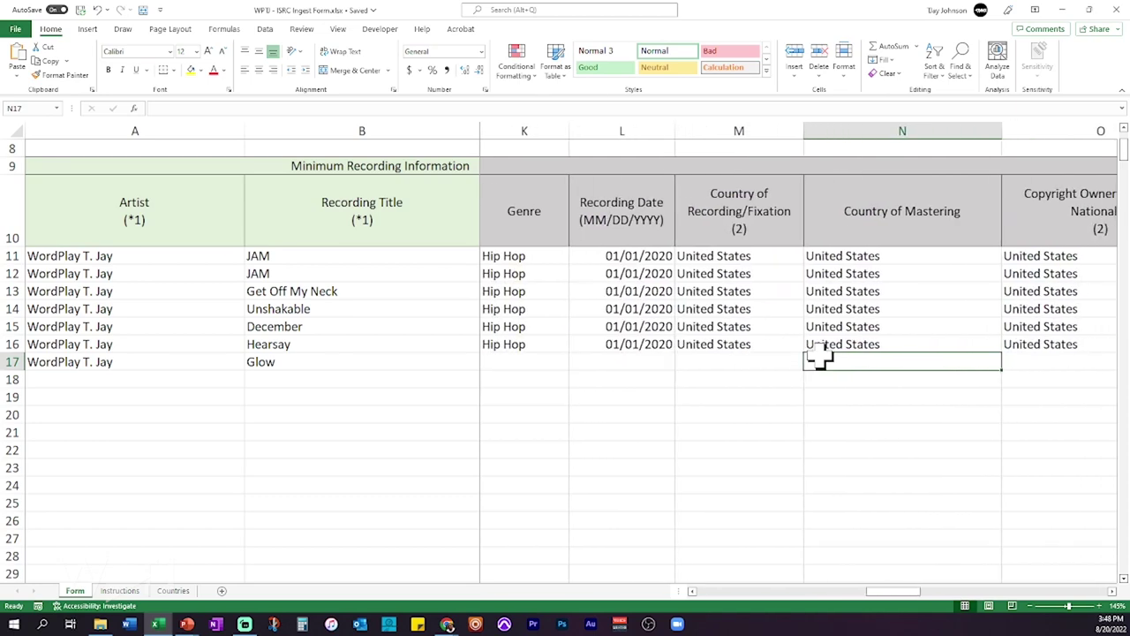
{"action": "key", "text": "Tab"}
{"action": "key", "text": "Tab"}
{"action": "key", "text": "Tab"}
{"action": "key", "text": "Tab"}
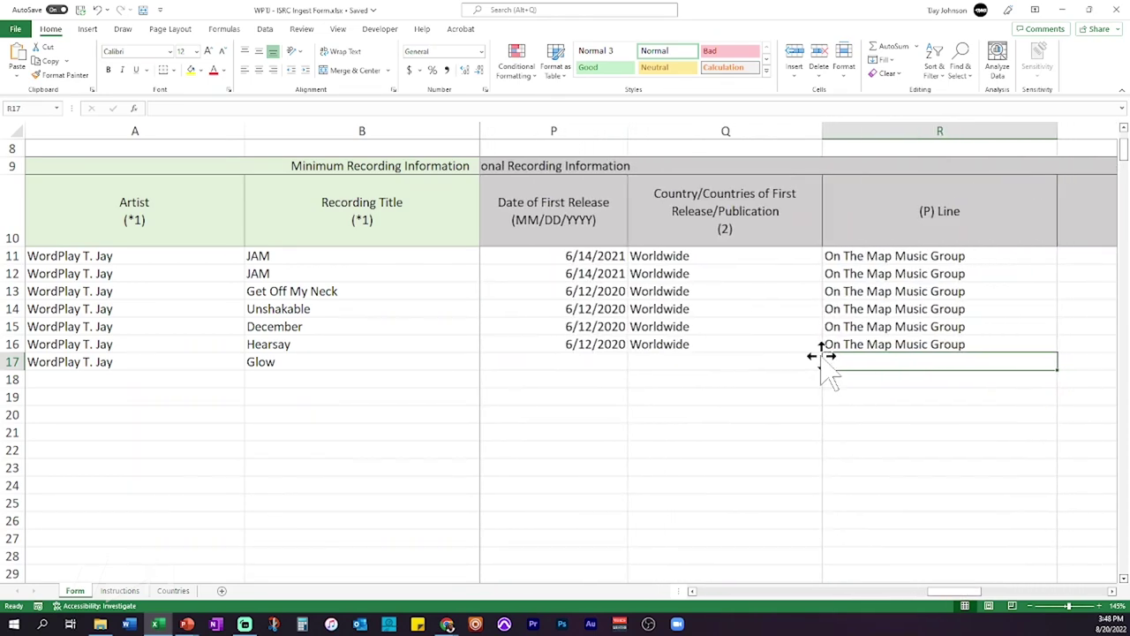
{"action": "key", "text": "Tab"}
{"action": "key", "text": "Tab"}
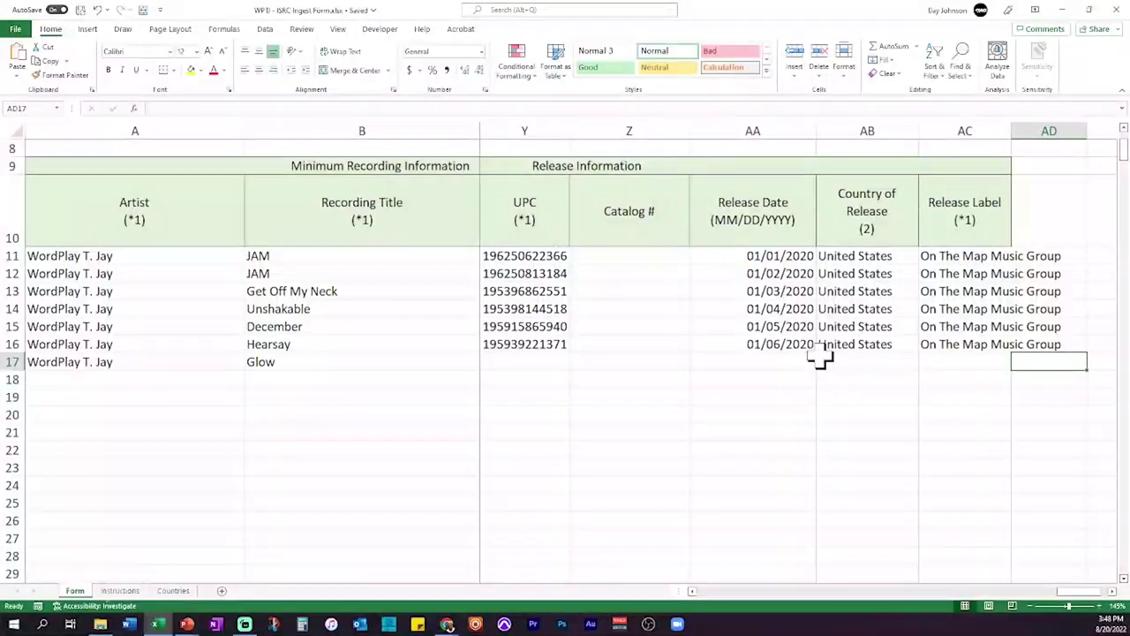
{"action": "key", "text": "Left"}
{"action": "key", "text": "Left"}
{"action": "key", "text": "Left"}
{"action": "key", "text": "Left"}
{"action": "key", "text": "Left"}
{"action": "key", "text": "Left"}
{"action": "key", "text": "Left"}
{"action": "key", "text": "Left"}
{"action": "key", "text": "Left"}
{"action": "key", "text": "Left"}
{"action": "key", "text": "Left"}
{"action": "key", "text": "Left"}
{"action": "key", "text": "Left"}
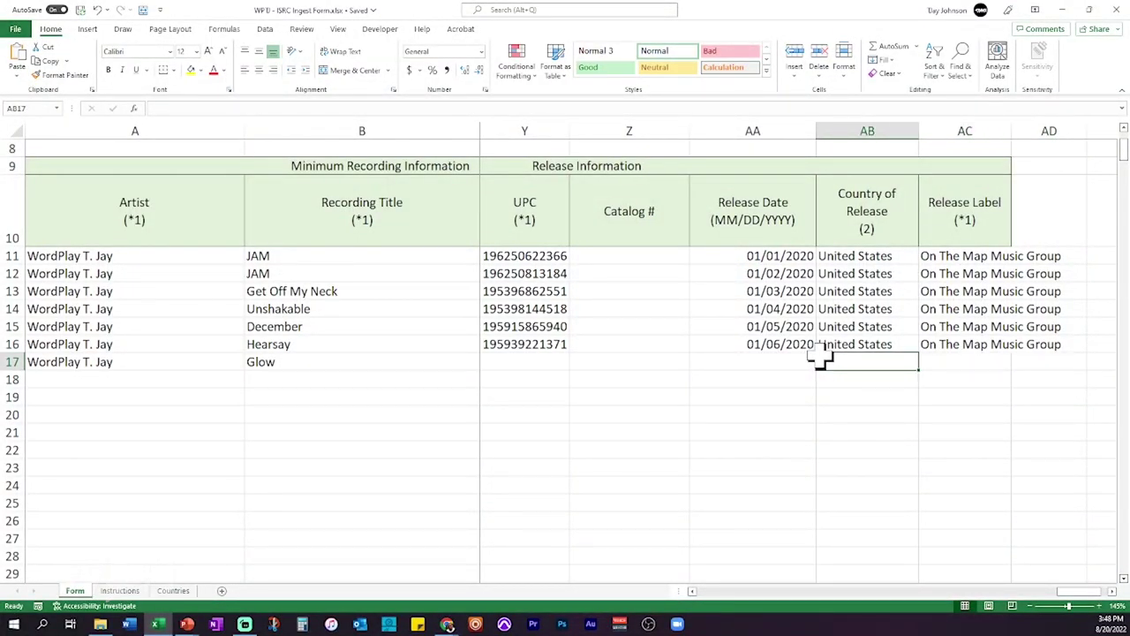
{"action": "key", "text": "Left"}
{"action": "key", "text": "Left"}
{"action": "key", "text": "Left"}
{"action": "key", "text": "Left"}
{"action": "key", "text": "Left"}
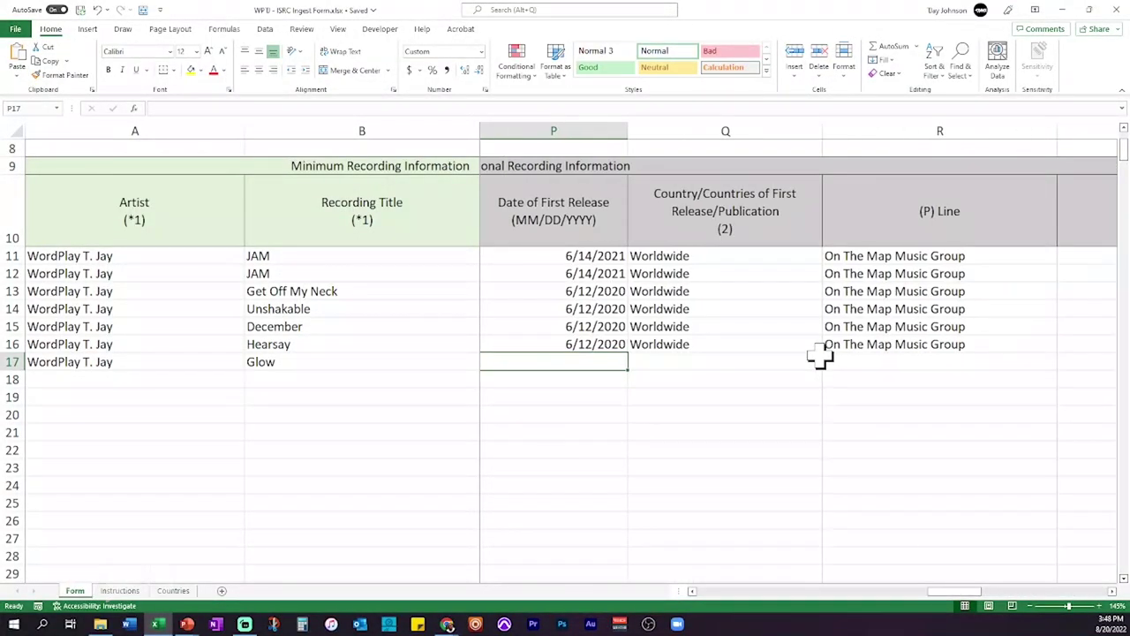
{"action": "key", "text": "Left"}
{"action": "key", "text": "Left"}
{"action": "key", "text": "Left"}
{"action": "key", "text": "Left"}
{"action": "key", "text": "Left"}
{"action": "key", "text": "Left"}
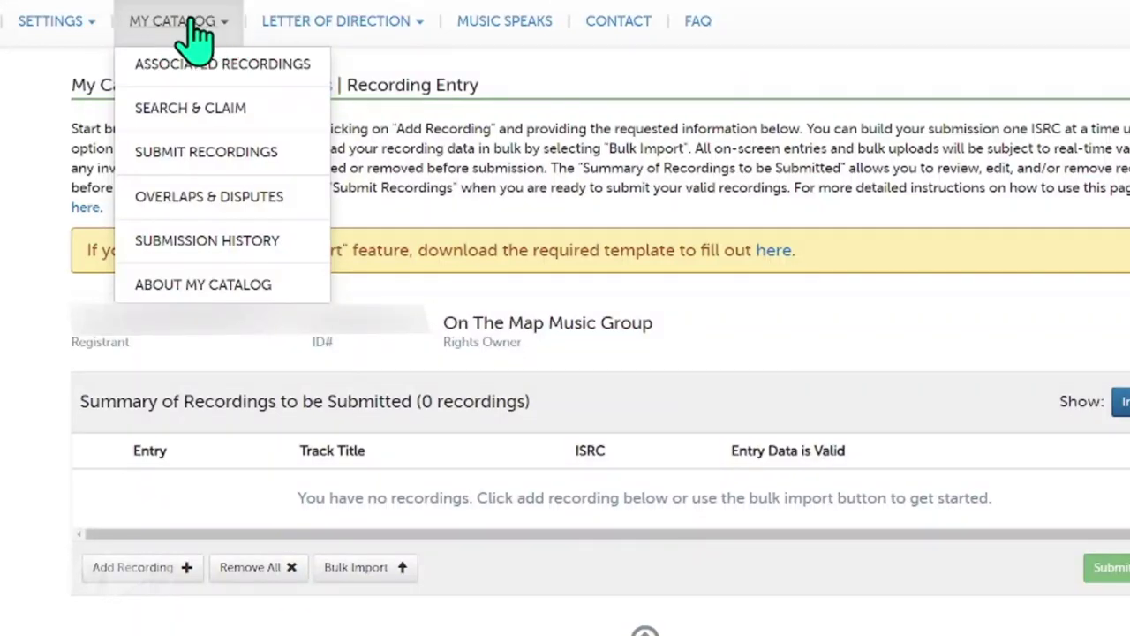
- Go to Submit Recordings, add Recording Entry 1, and scroll through its blank form
{"action": "left_click", "coordinate": [189, 153]}
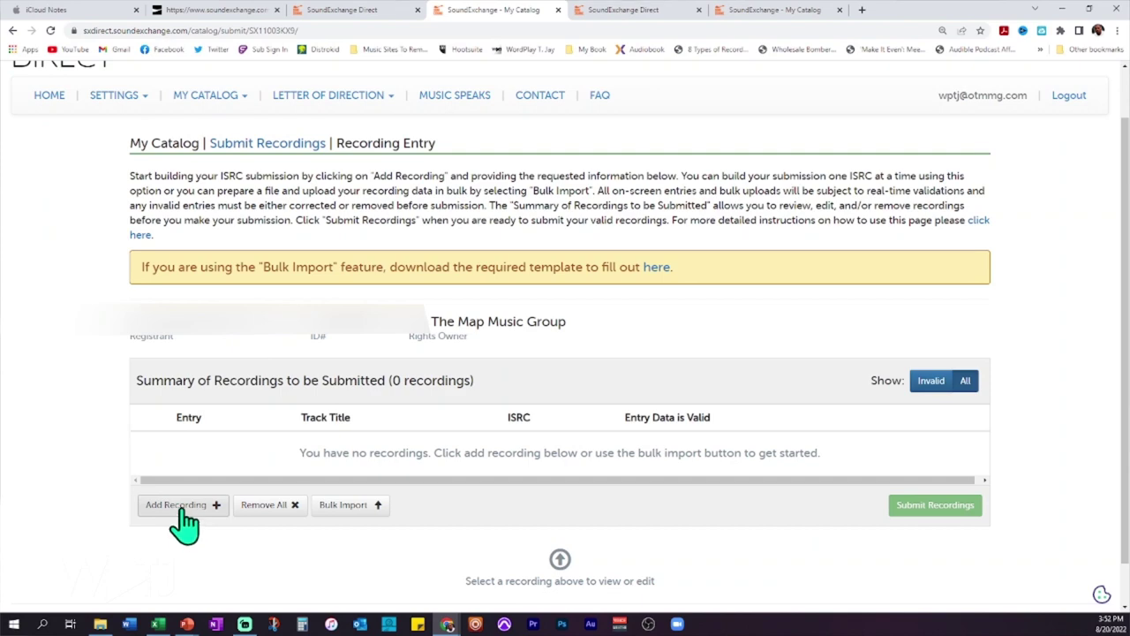
{"action": "left_click", "coordinate": [182, 511]}
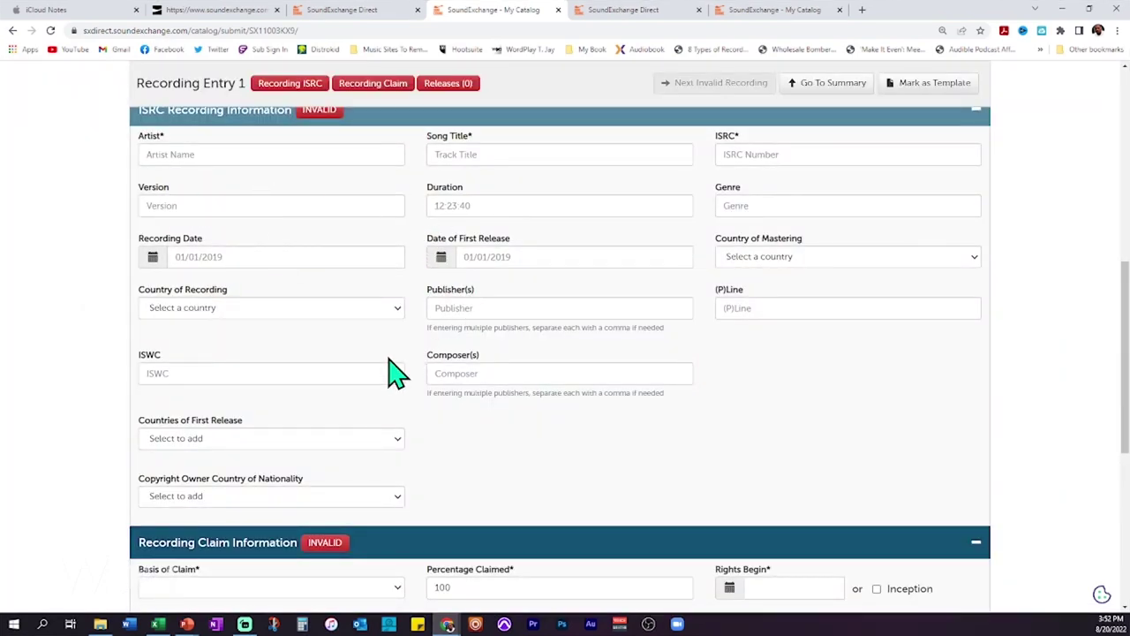
{"action": "scroll", "coordinate": [442, 467], "scroll_direction": "down", "scroll_amount": 1}
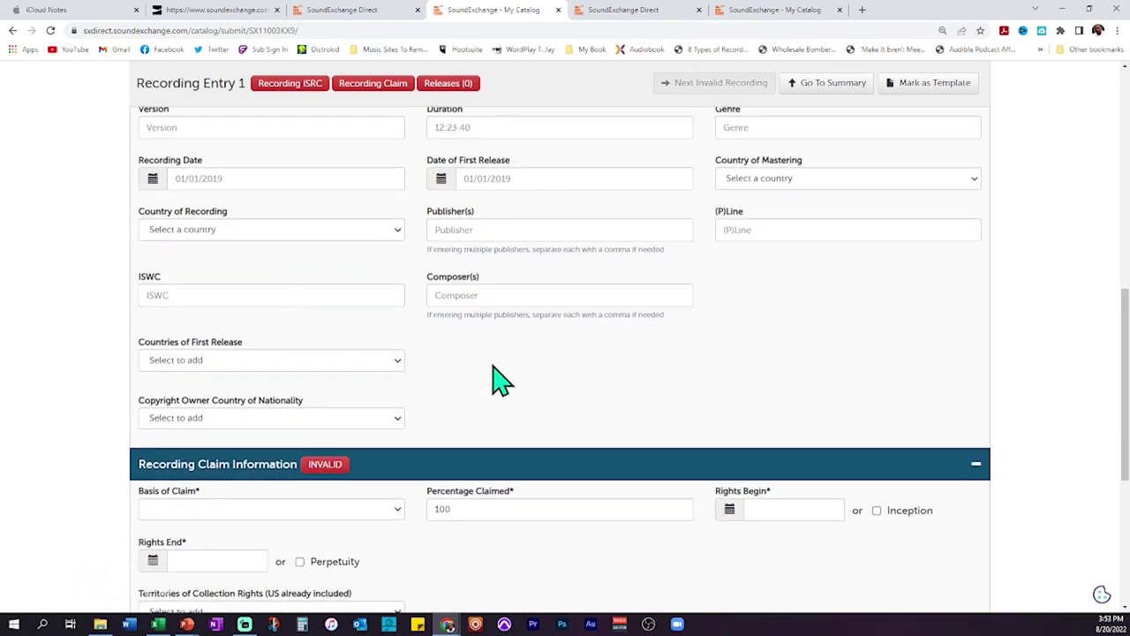
{"action": "scroll", "coordinate": [492, 369], "scroll_direction": "down", "scroll_amount": 3}
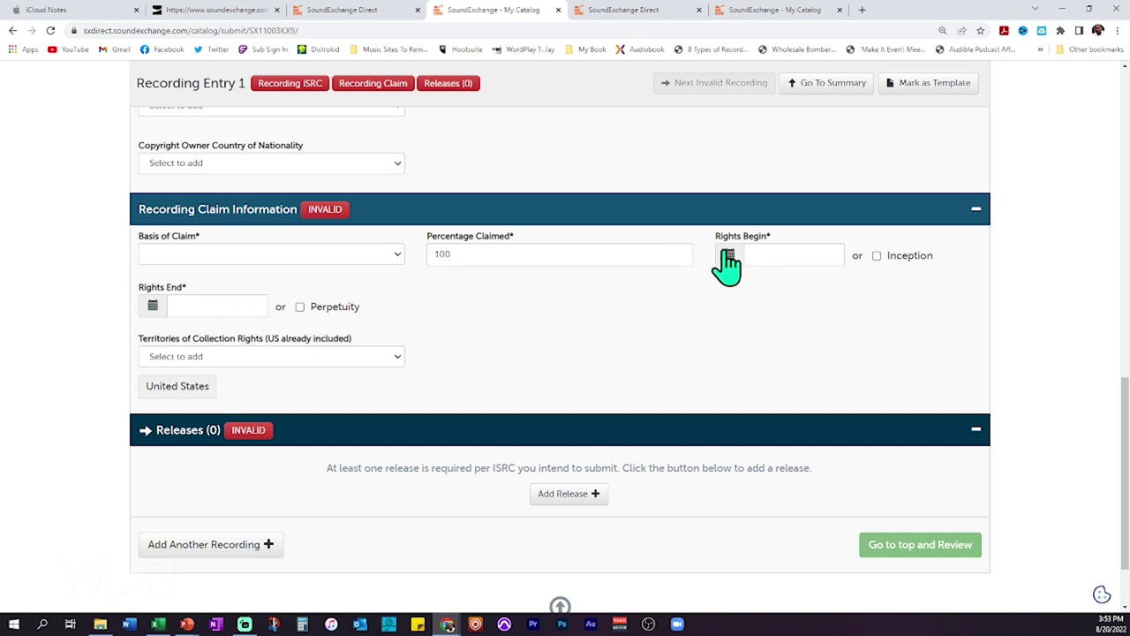
{"action": "scroll", "coordinate": [657, 303], "scroll_direction": "down", "scroll_amount": 1}
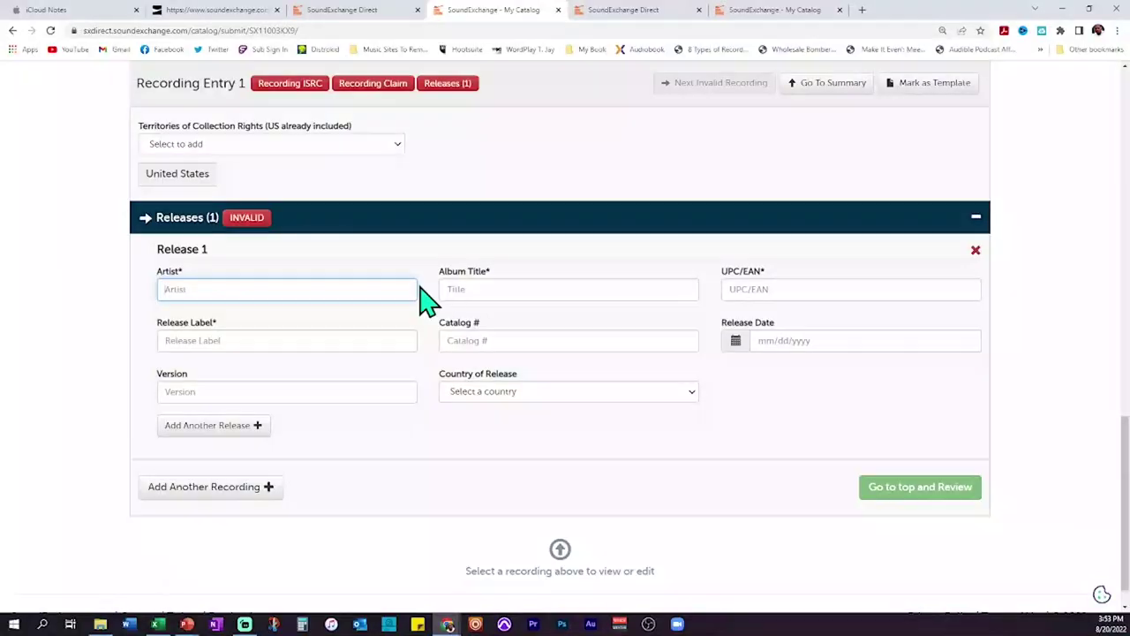
- Add Release 1 and step through its Album Title, UPC/EAN and Release Label fields
{"action": "left_click", "coordinate": [480, 287]}
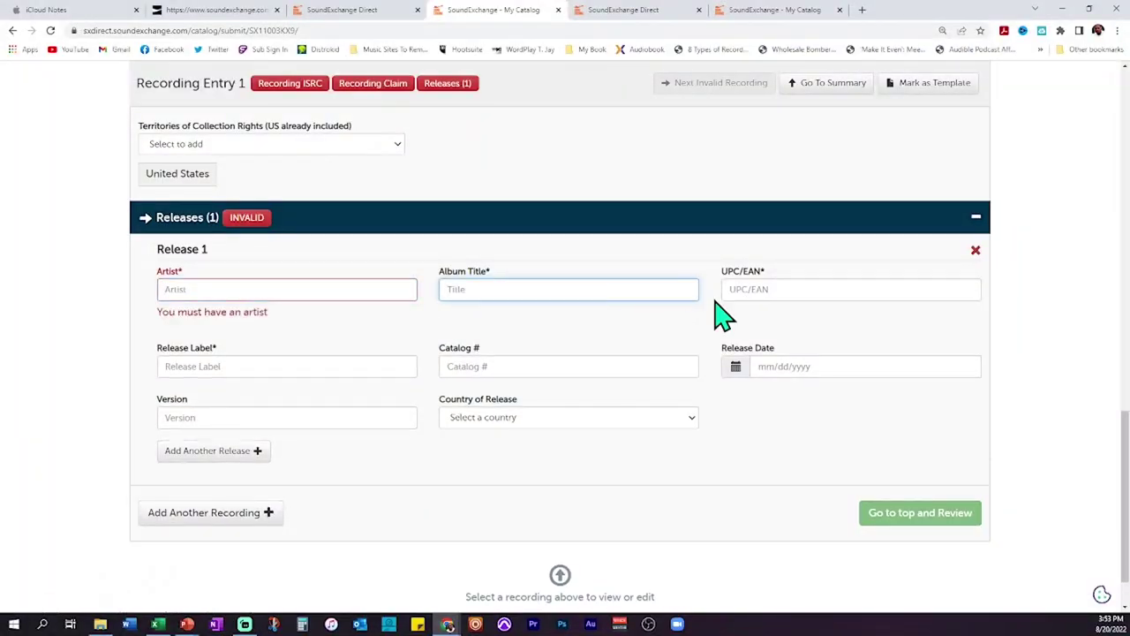
{"action": "left_click", "coordinate": [761, 291]}
{"action": "left_click", "coordinate": [325, 362]}
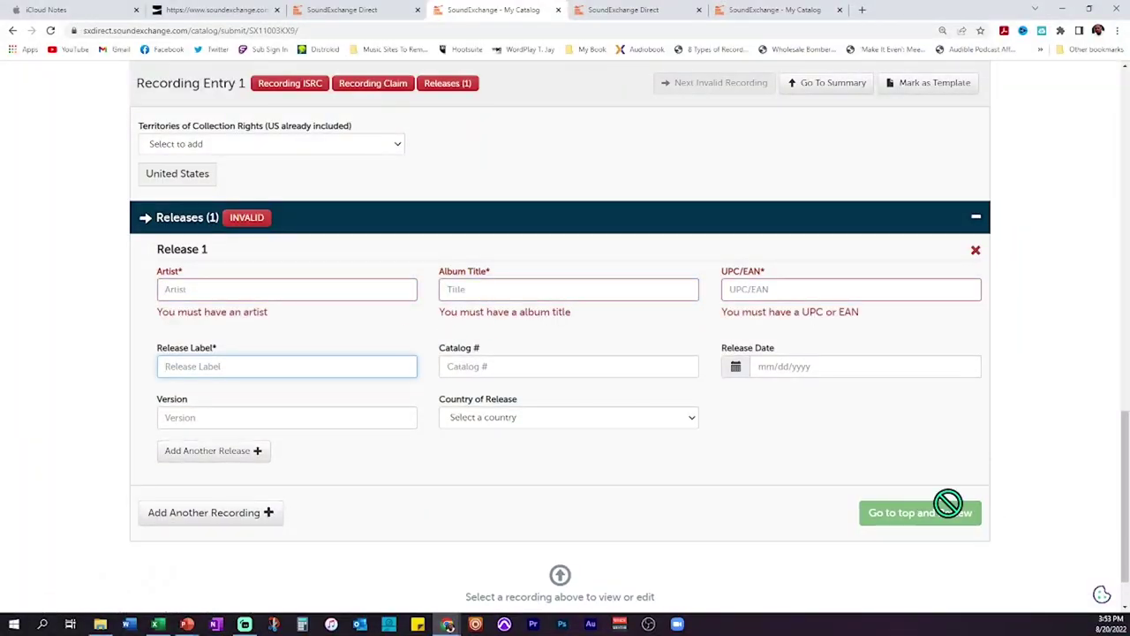
{"action": "scroll", "coordinate": [815, 460], "scroll_direction": "up", "scroll_amount": 5}
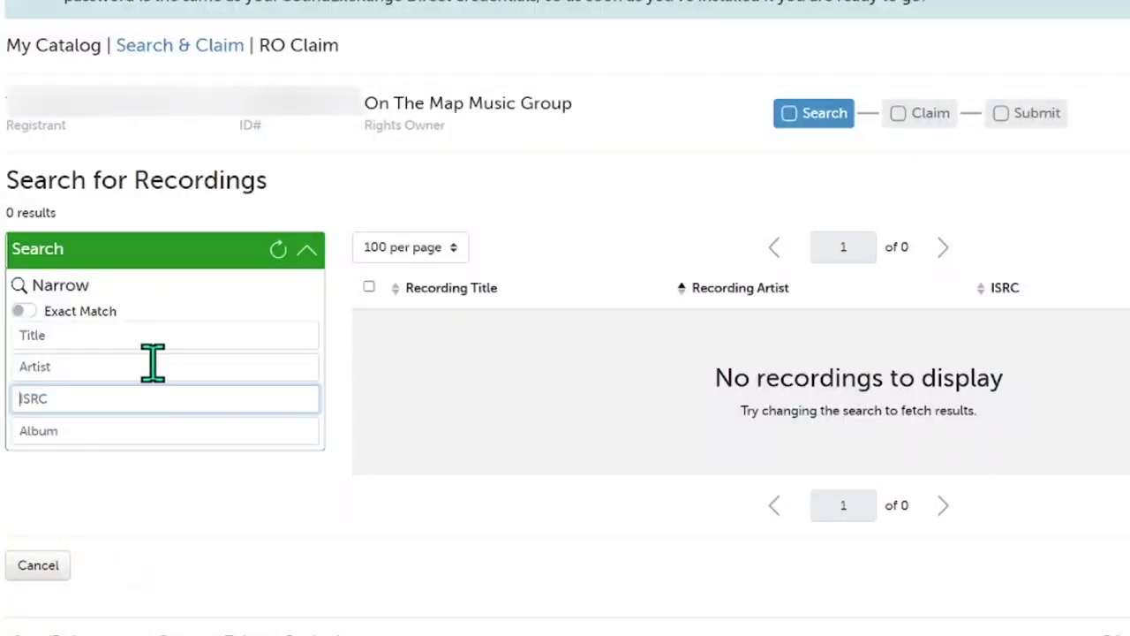
- Search Search & Claim by the artist's name and scroll the 201,892 matching recordings
{"action": "left_click", "coordinate": [152, 365]}
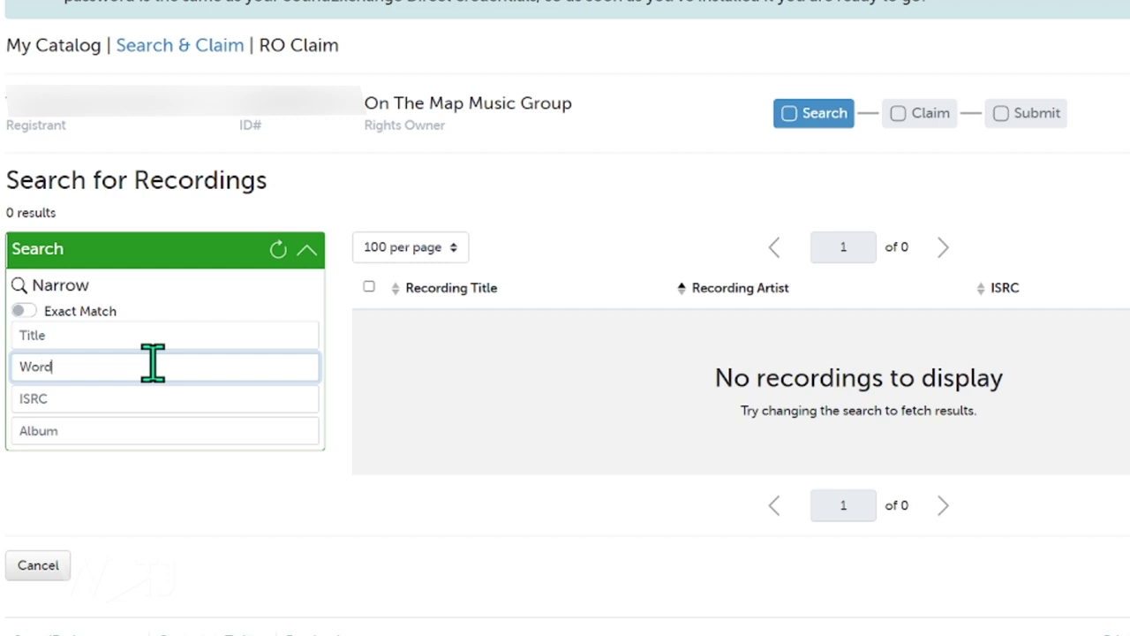
{"action": "type", "text": "WordPlay T. Jay"}
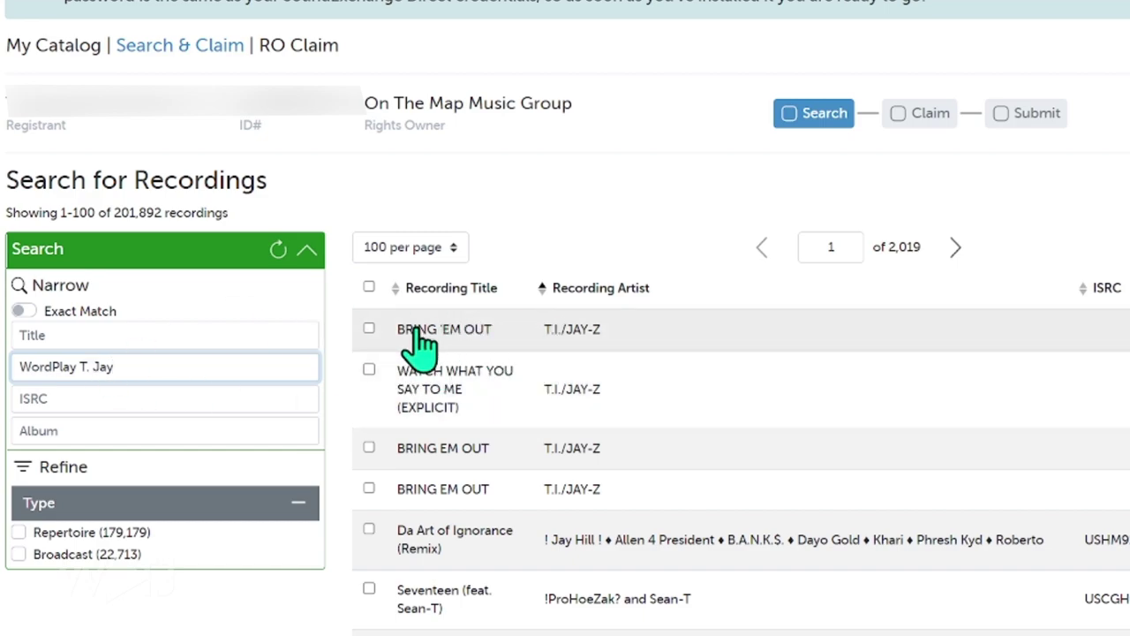
{"action": "scroll", "coordinate": [418, 343], "scroll_direction": "down", "scroll_amount": 20}
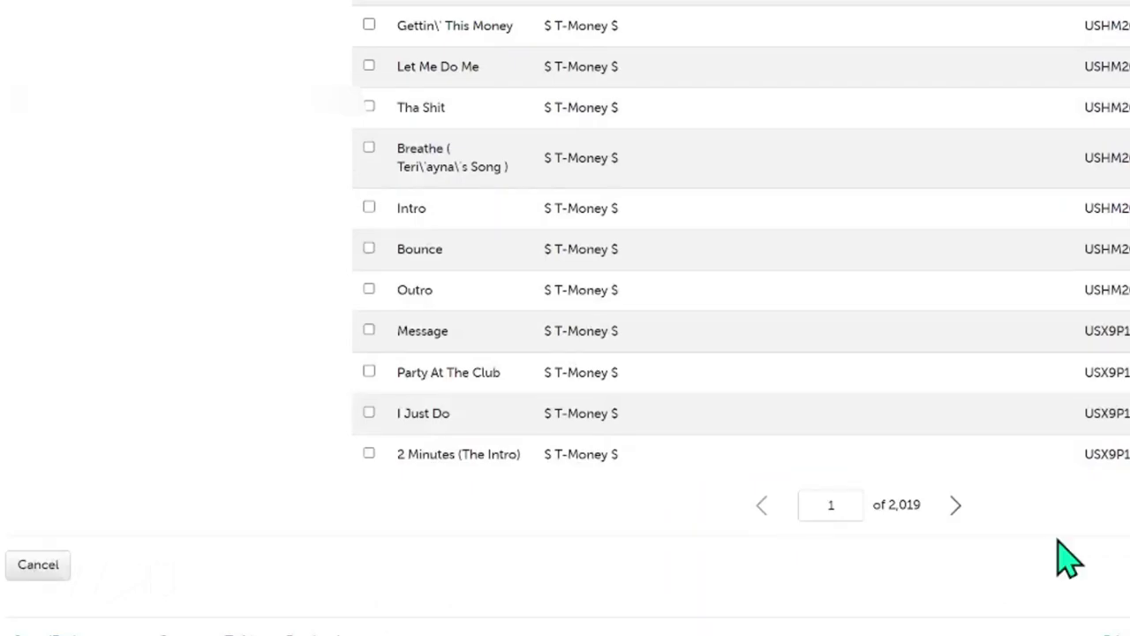